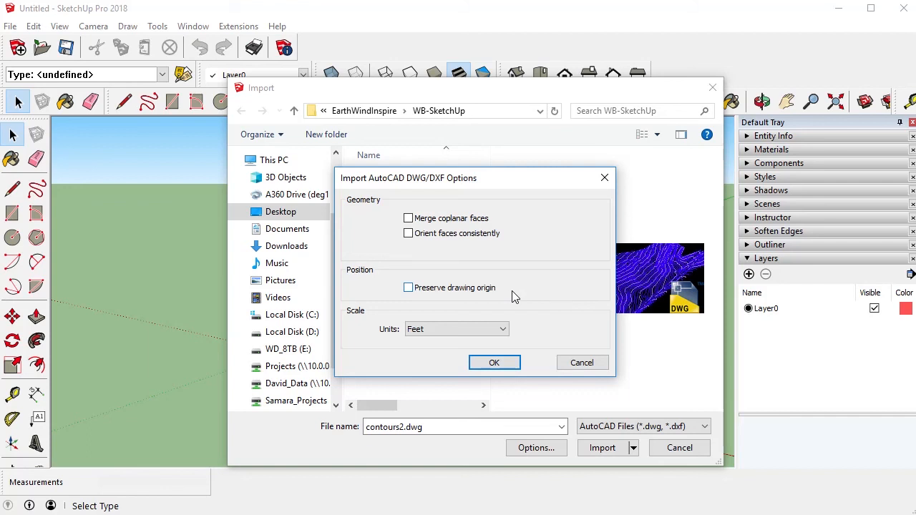
Import contours2.dwg with units set to feet and preserving of the drawing origin turned off, and dismiss the import results
left_click(494, 365)
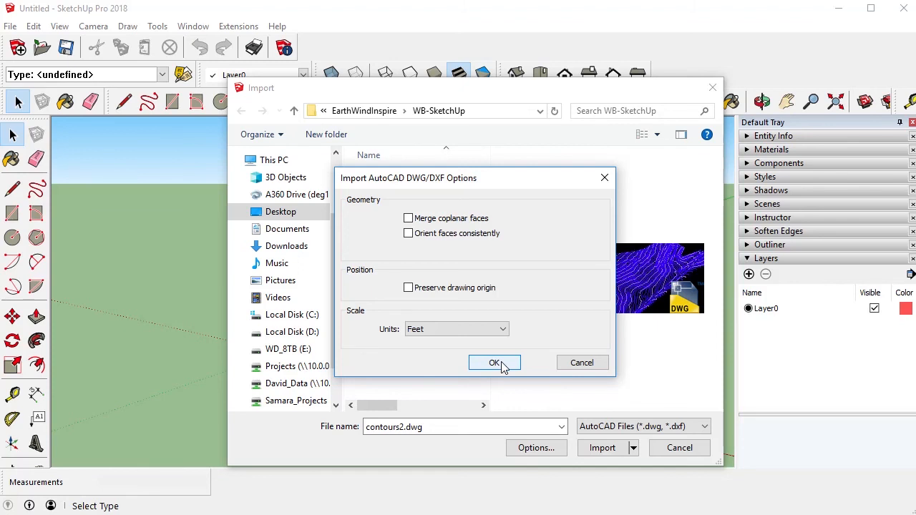
left_click(503, 365)
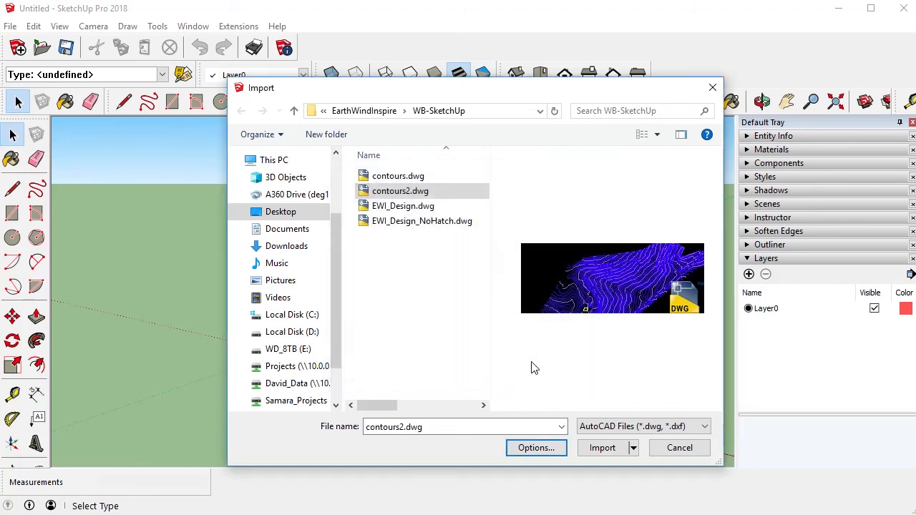
left_click(603, 449)
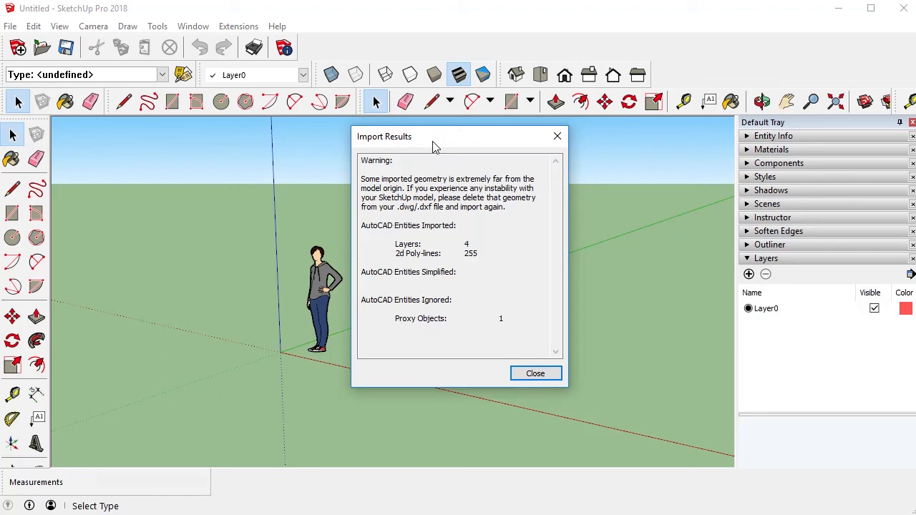
left_click(536, 373)
Delete the scale figure standing at the model origin
middle_click_drag(388, 258, 165, 451)
scroll(179, 412, "up", 5)
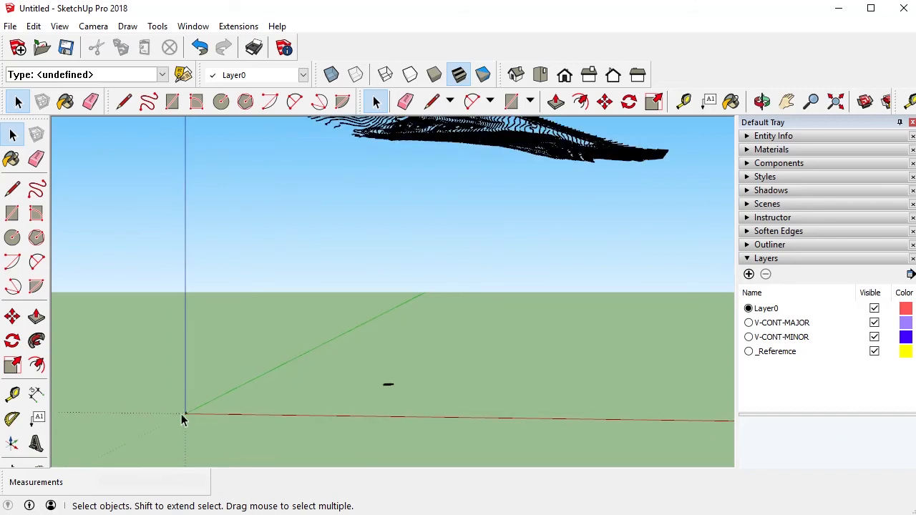
left_click_drag(297, 423, 299, 445)
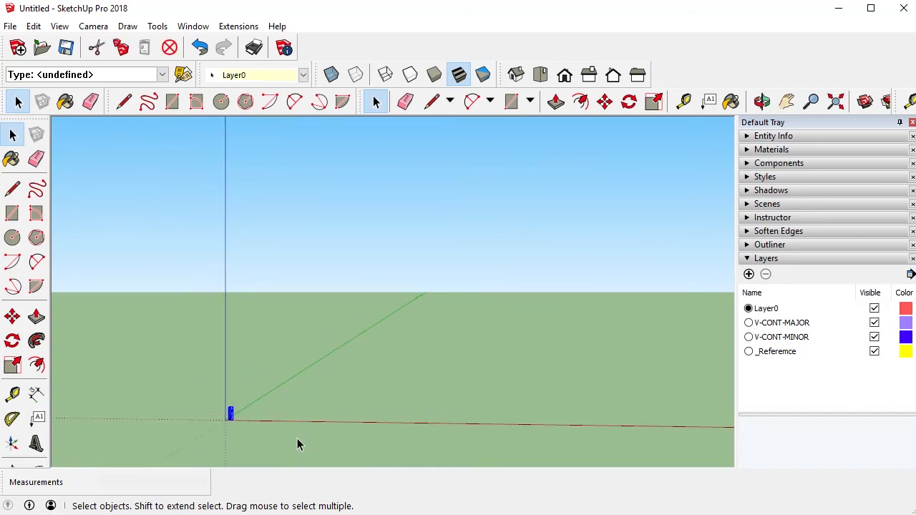
key("Delete")
Examine the imported contour group, its overall extent and its distance from the origin
mouse_move(295, 434)
middle_mouse_down()
mouse_move(329, 333)
mouse_move(597, 333)
mouse_move(563, 308)
mouse_move(556, 375)
mouse_move(595, 405)
mouse_move(587, 357)
mouse_move(582, 368)
mouse_move(532, 389)
mouse_move(531, 313)
mouse_move(531, 374)
middle_mouse_up()
left_click(562, 256)
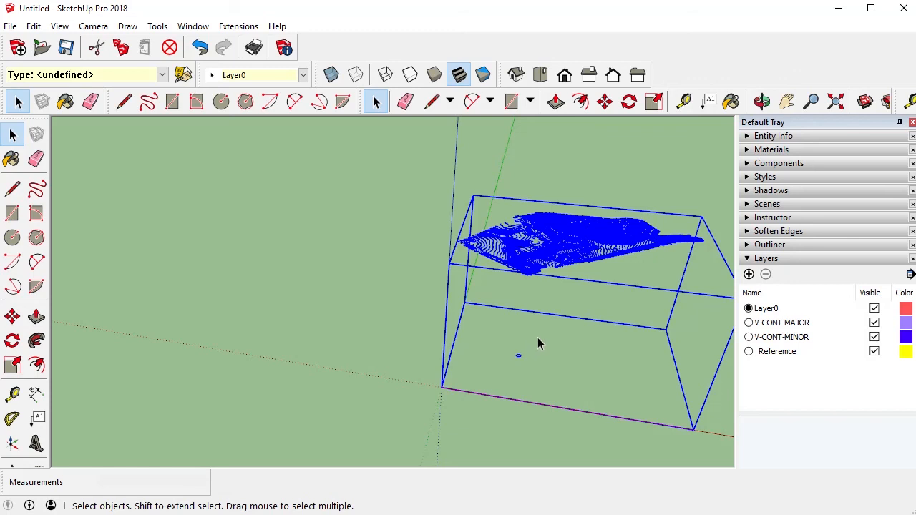
middle_click_drag(538, 344, 332, 305)
scroll(293, 265, "up", 4)
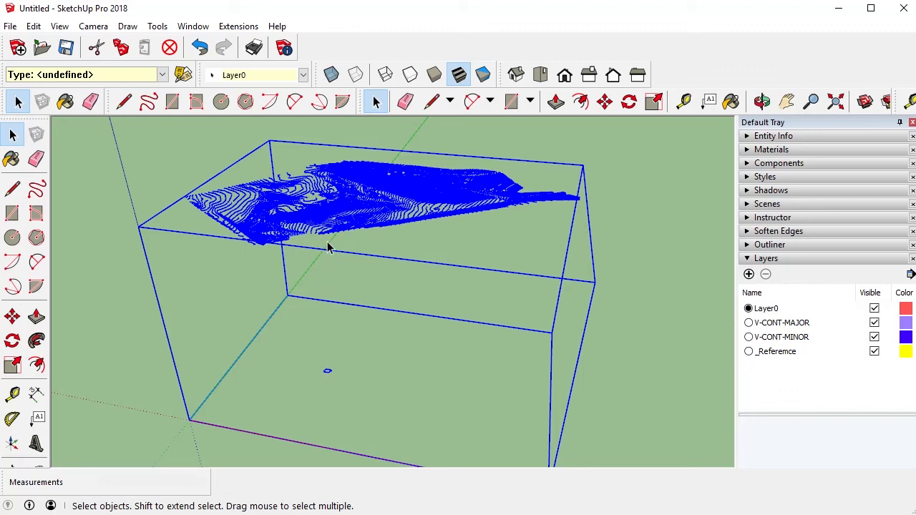
scroll(363, 279, "down", 2)
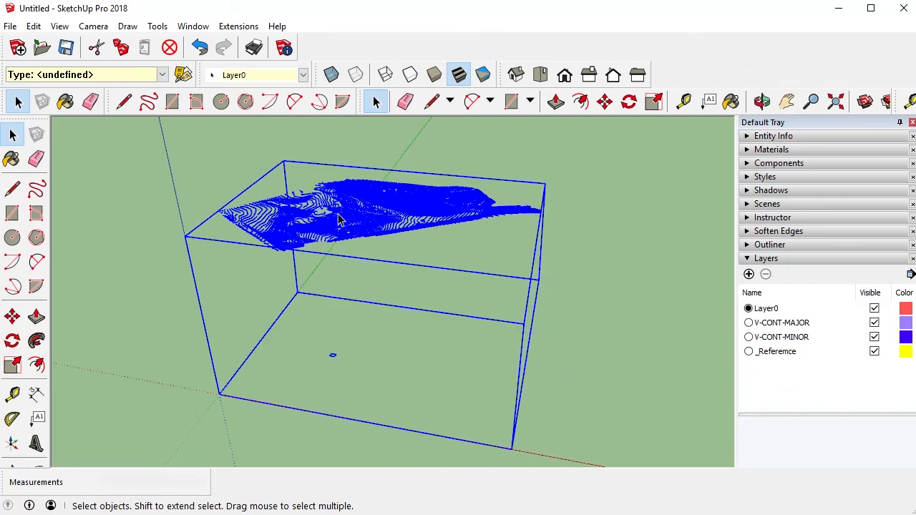
left_click(606, 283)
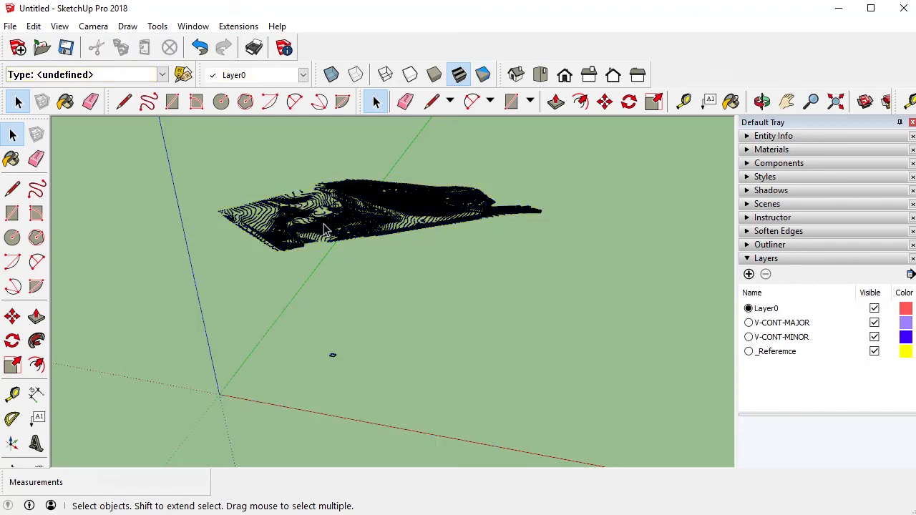
scroll(336, 226, "up", 2)
scroll(387, 267, "up", 2)
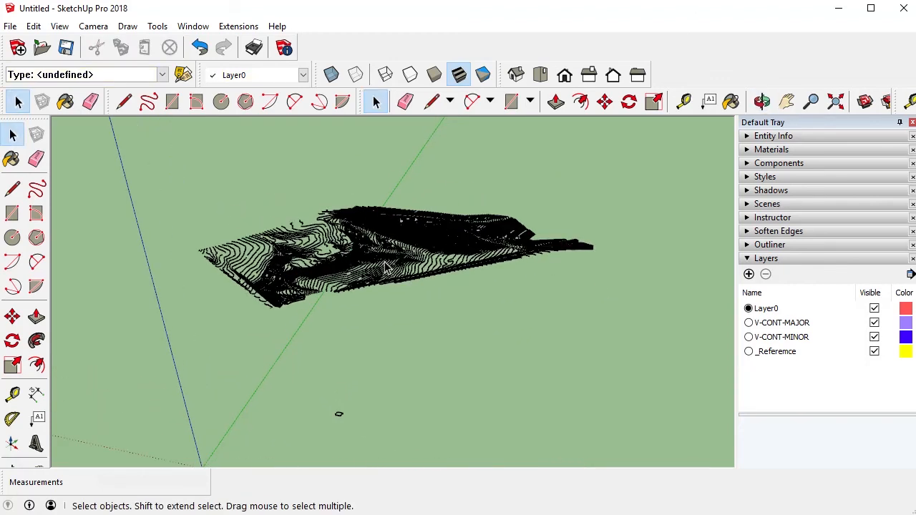
scroll(383, 267, "up", 1)
middle_click_drag(300, 272, 412, 293)
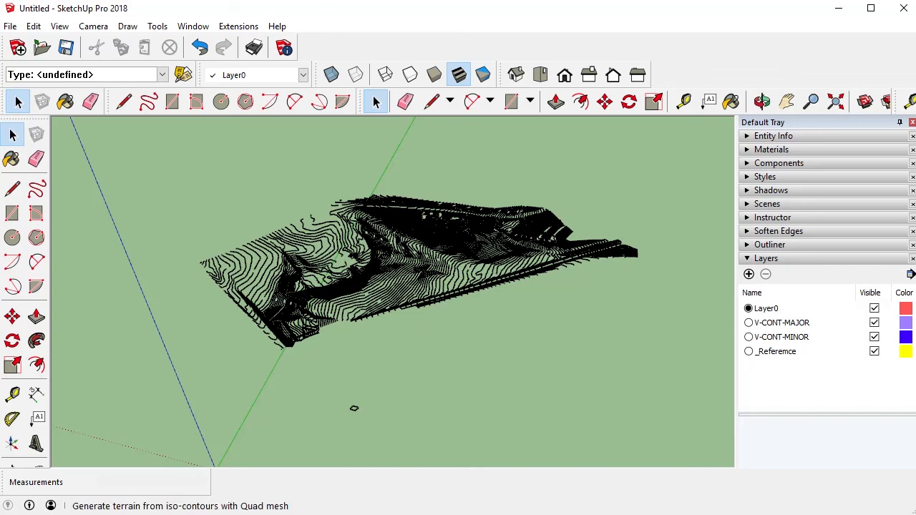
Float the TopoShaper toolbar over the drawing area and check the list of enabled toolbars
left_click_drag(525, 54, 262, 148)
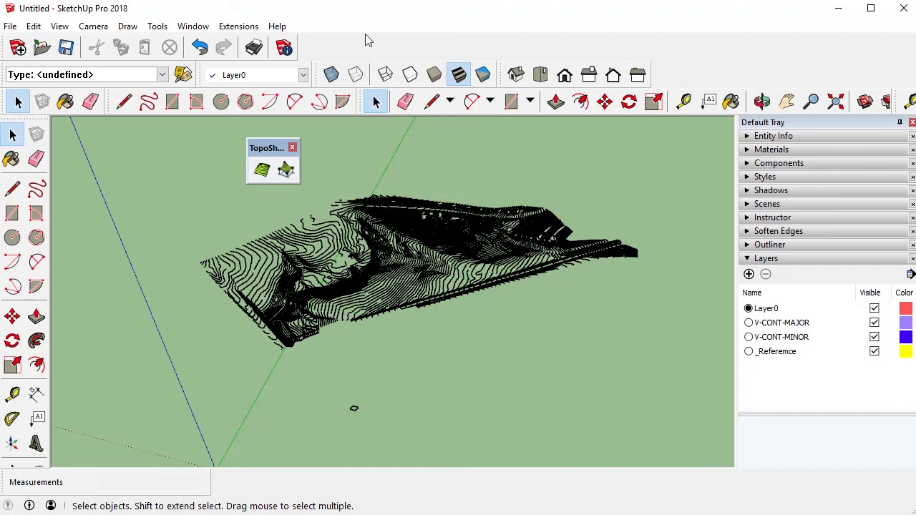
right_click(452, 42)
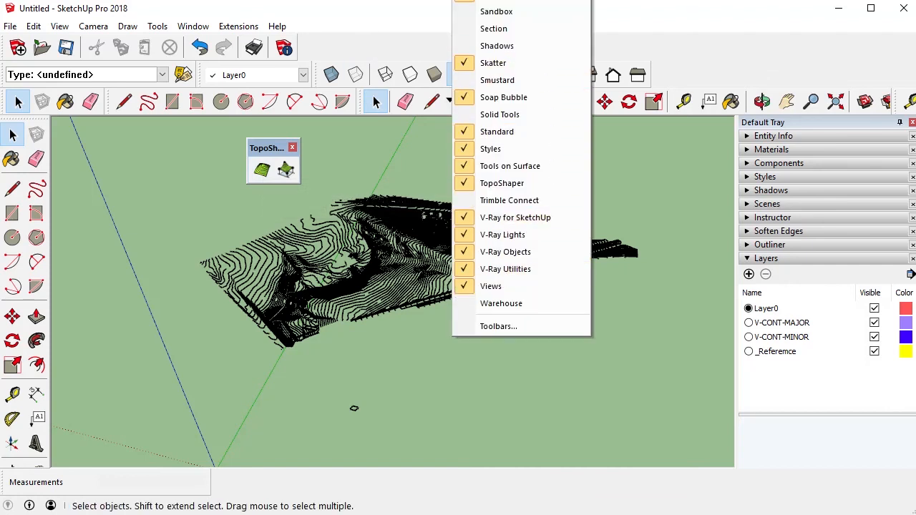
left_click(339, 39)
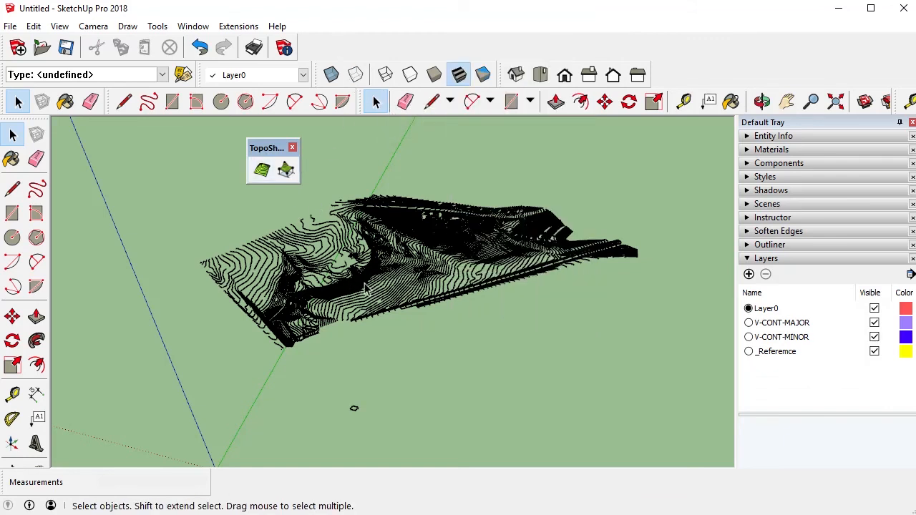
Open the imported contour group for editing and select all of its contour lines
scroll(366, 287, "up", 2)
middle_click_drag(434, 274, 441, 299)
middle_click_drag(530, 311, 494, 315)
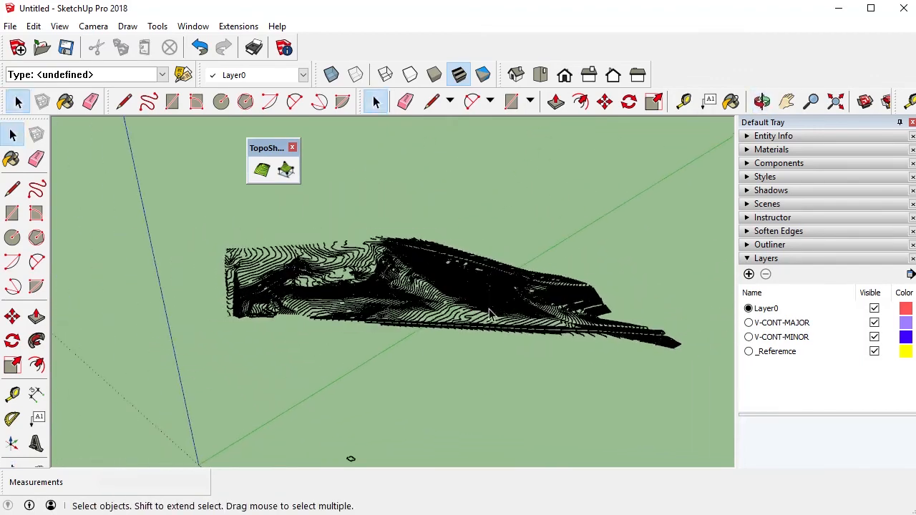
left_click(430, 319)
double_click(404, 309)
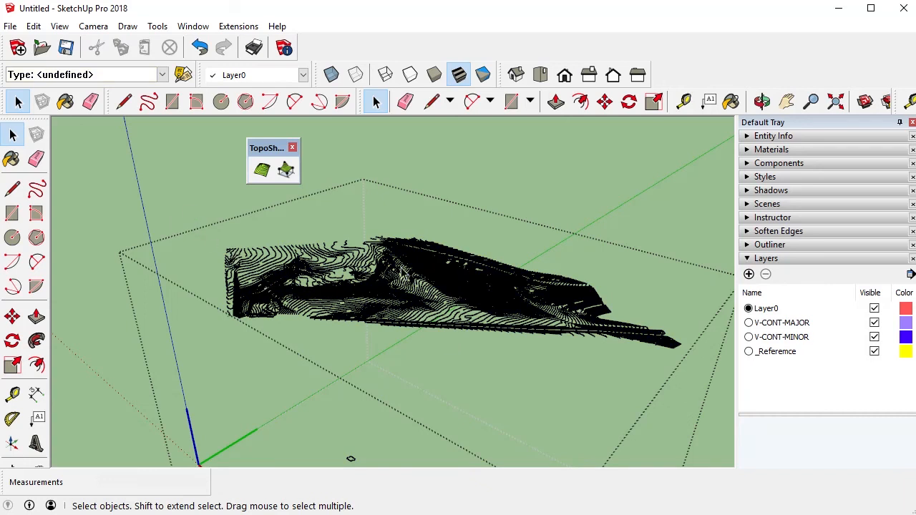
left_click_drag(154, 192, 718, 369)
Load the selected contours into TopoShaper's QuadMesh terrain generator and calculate the terrain
left_click_drag(265, 149, 237, 150)
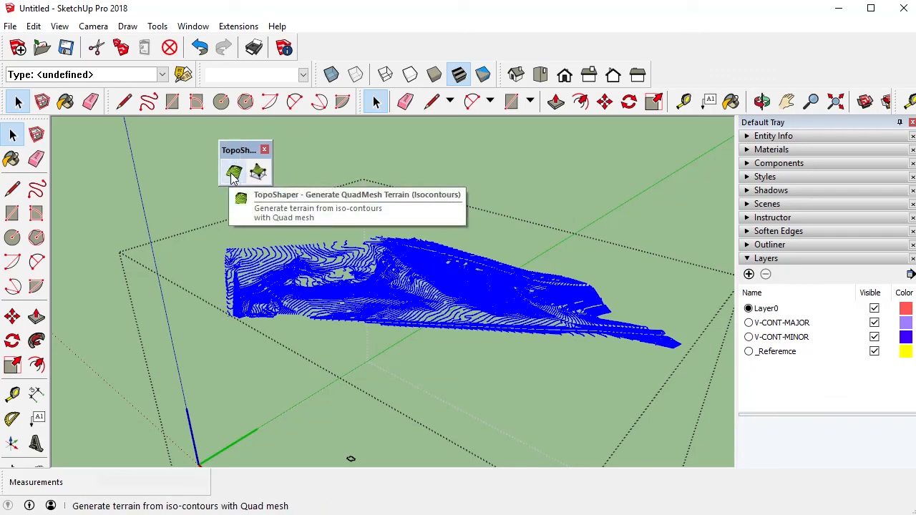
left_click(234, 174)
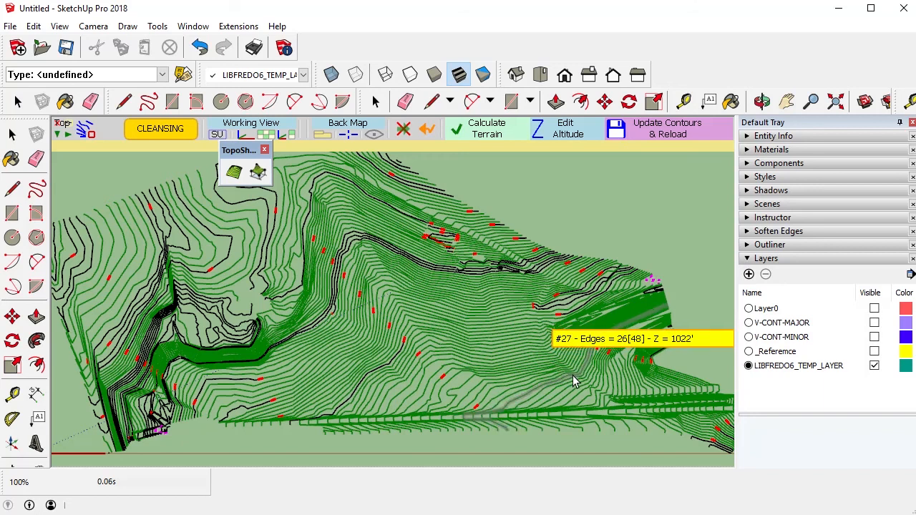
left_click(42, 156)
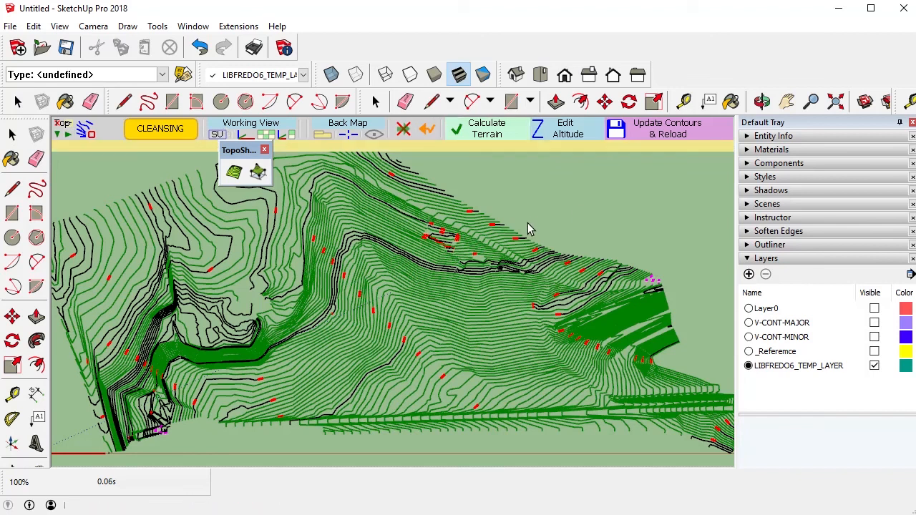
left_click(493, 140)
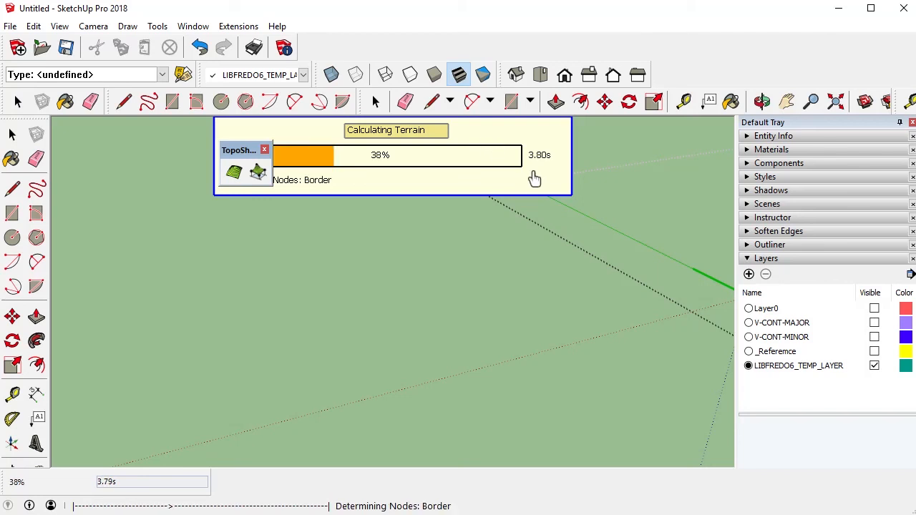
left_click_drag(233, 156, 119, 182)
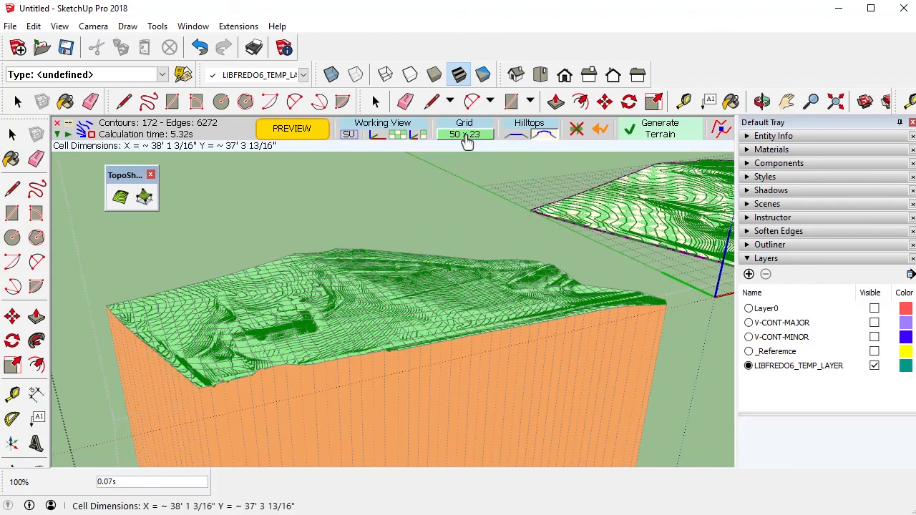
Generate the terrain from the preview with the 50 x 23 grid, and leave TopoShaper and the open group
left_click(660, 129)
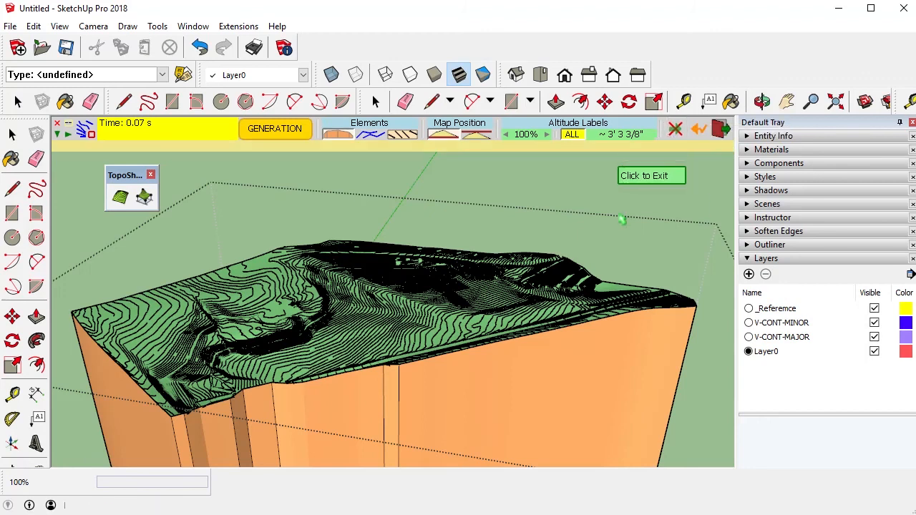
left_click(11, 136)
left_click(347, 181)
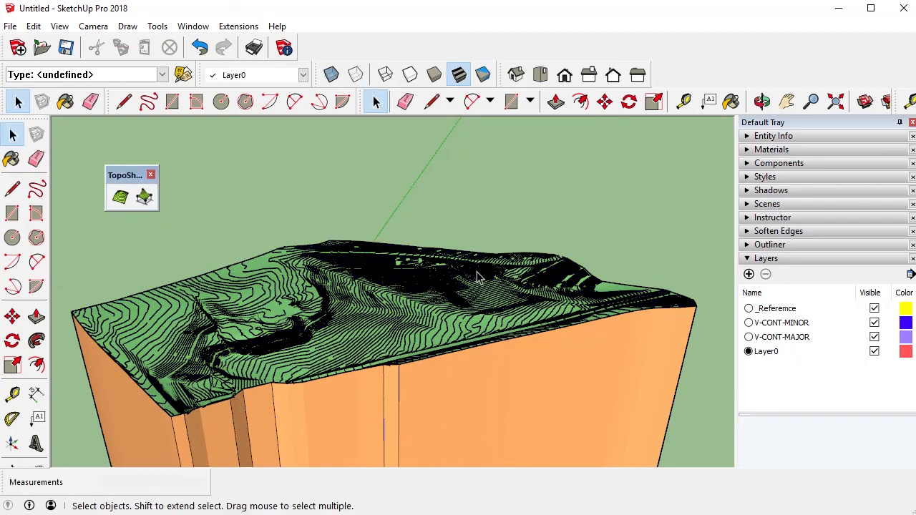
Open the generated terrain group and delete the orange skirt walls beneath the surface
scroll(478, 276, "down", 4)
middle_click_drag(510, 371, 484, 329)
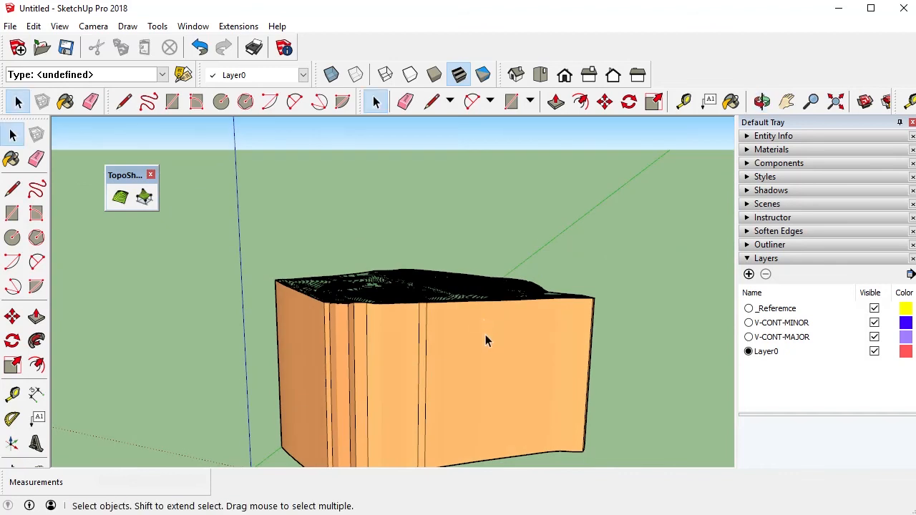
scroll(418, 338, "up", 2)
scroll(471, 364, "down", 4)
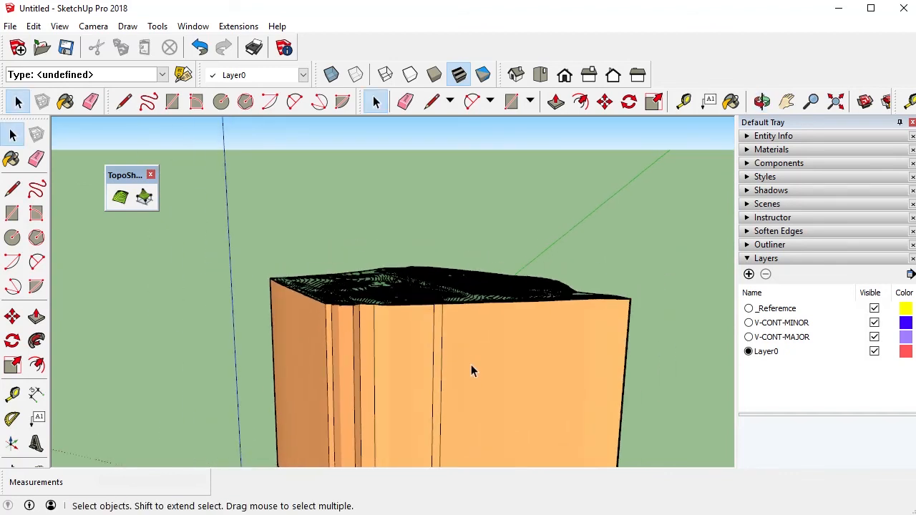
middle_click_drag(530, 385, 383, 351)
scroll(441, 389, "up", 2)
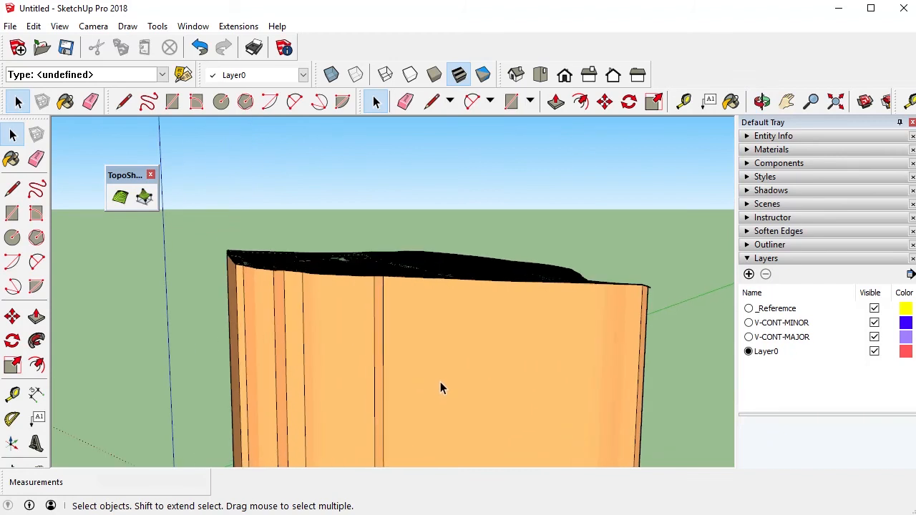
scroll(441, 386, "down", 3)
middle_click_drag(442, 383, 434, 339)
scroll(438, 290, "up", 3)
left_click(450, 304)
double_click(458, 356)
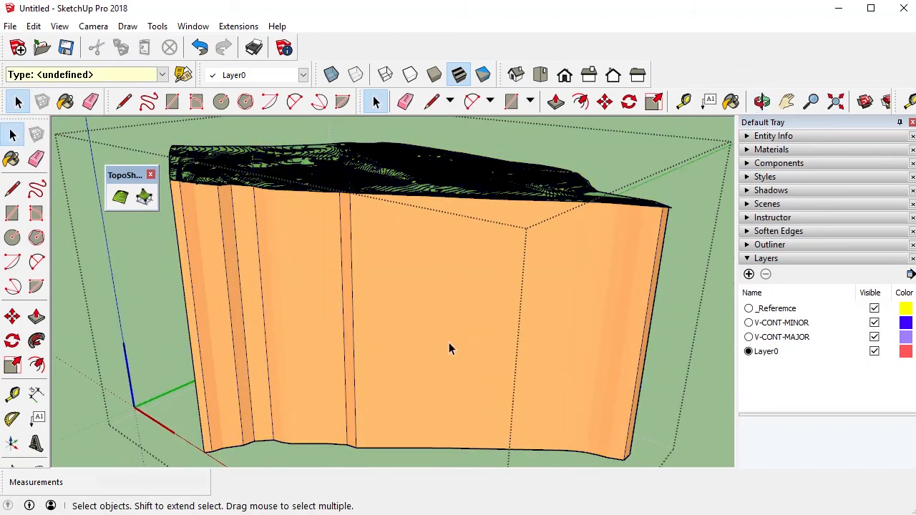
left_click(413, 254)
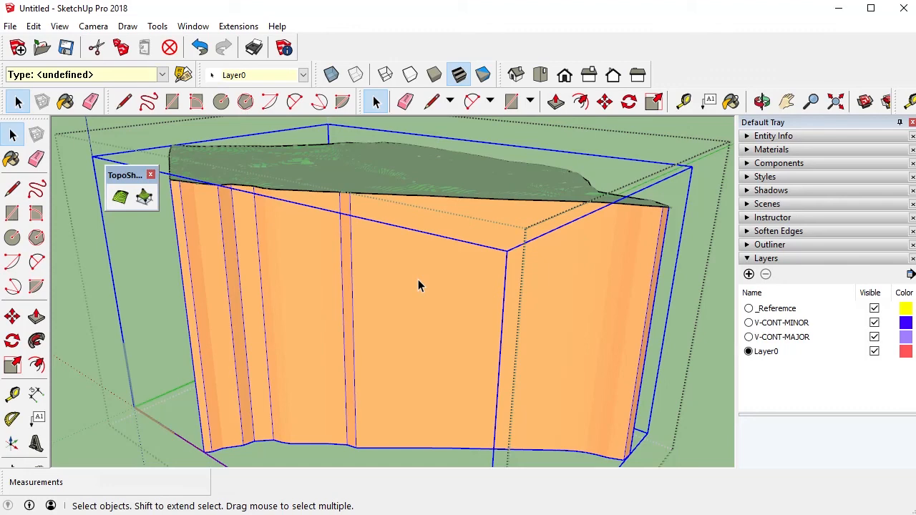
key("Delete")
Hide the V-CONT-MINOR and V-CONT-MAJOR layers
scroll(338, 318, "up", 10)
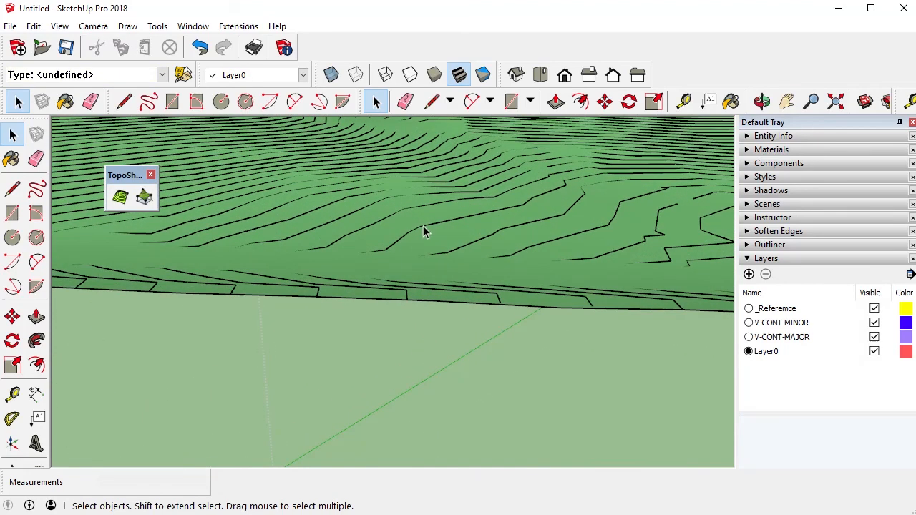
middle_click_drag(423, 231, 348, 322)
middle_click_drag(425, 317, 389, 238)
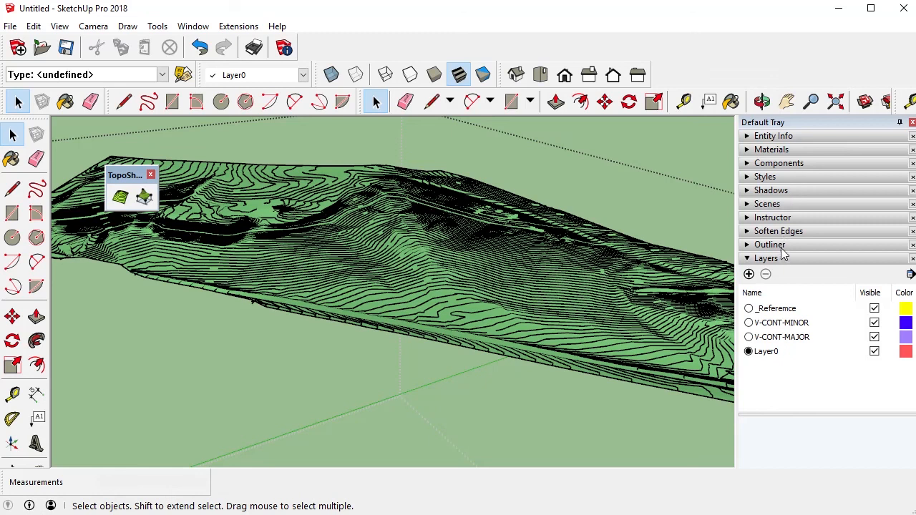
left_click(874, 323)
left_click(874, 337)
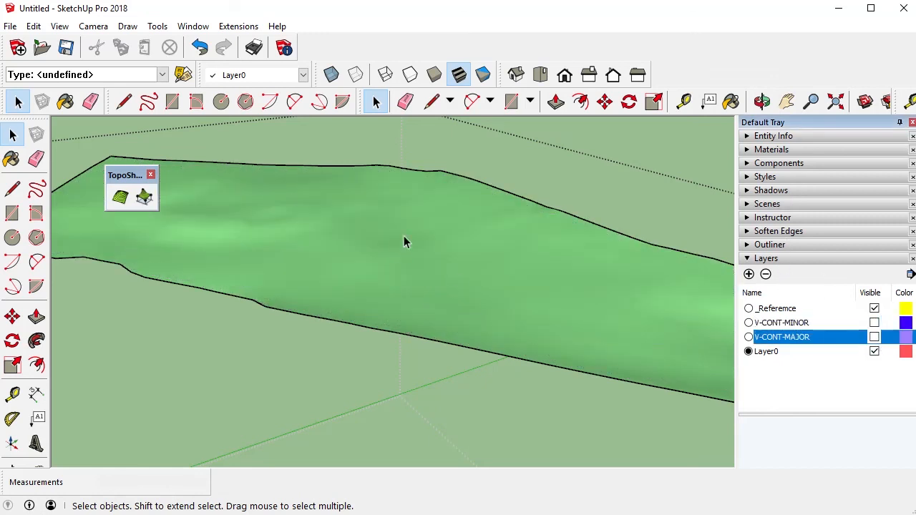
Select the smooth green terrain surface inside the open group
left_click(428, 232)
middle_click_drag(376, 272, 478, 227)
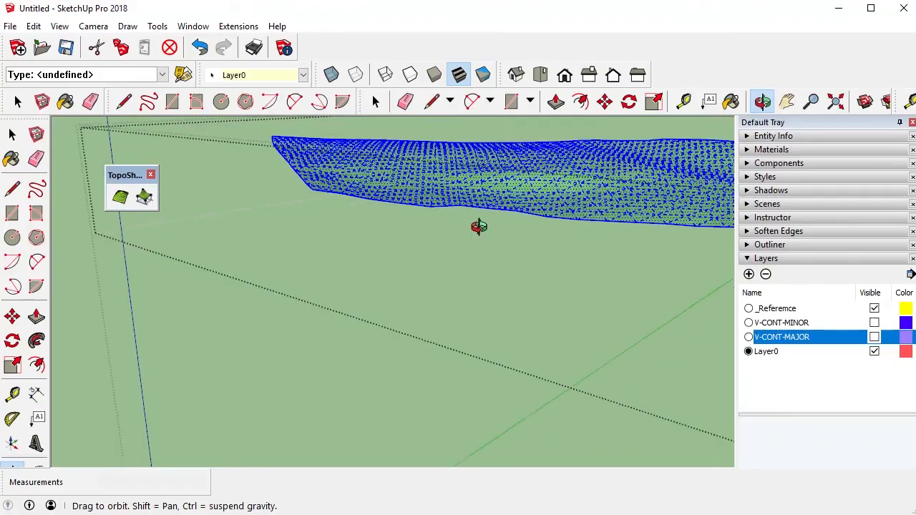